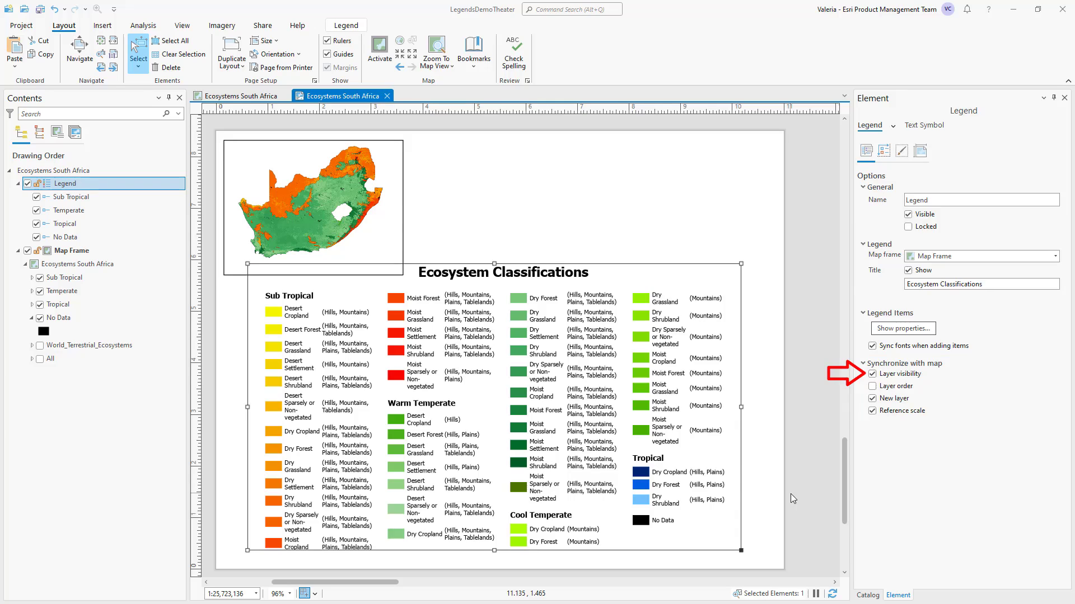
Hide the Tropical layer in Contents, then reselect the Ecosystem Classifications legend.
{"action": "left_click", "coordinate": [791, 499]}
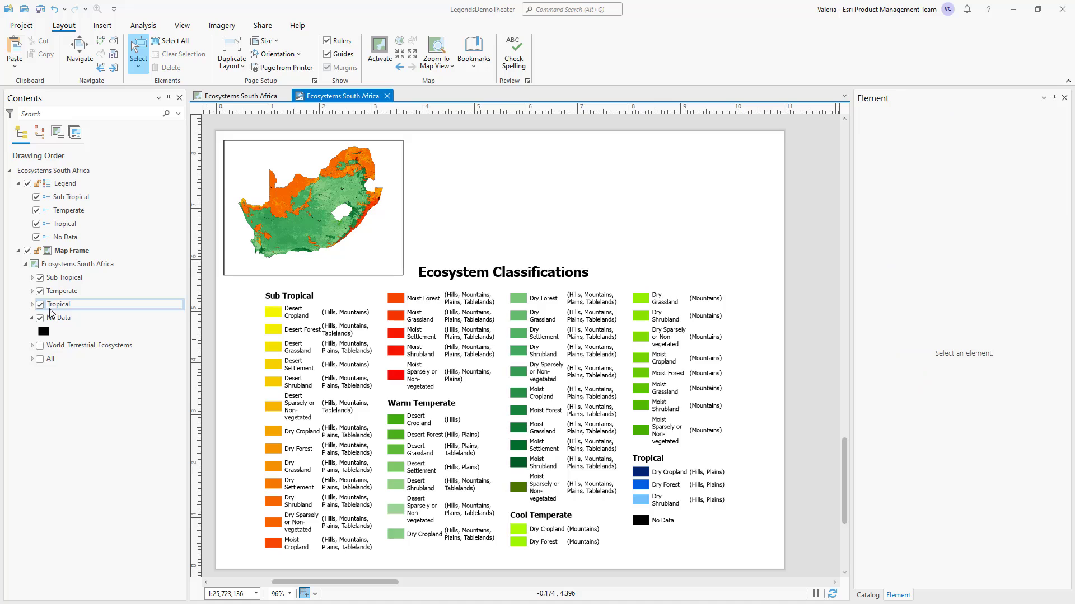
{"action": "left_click", "coordinate": [40, 307]}
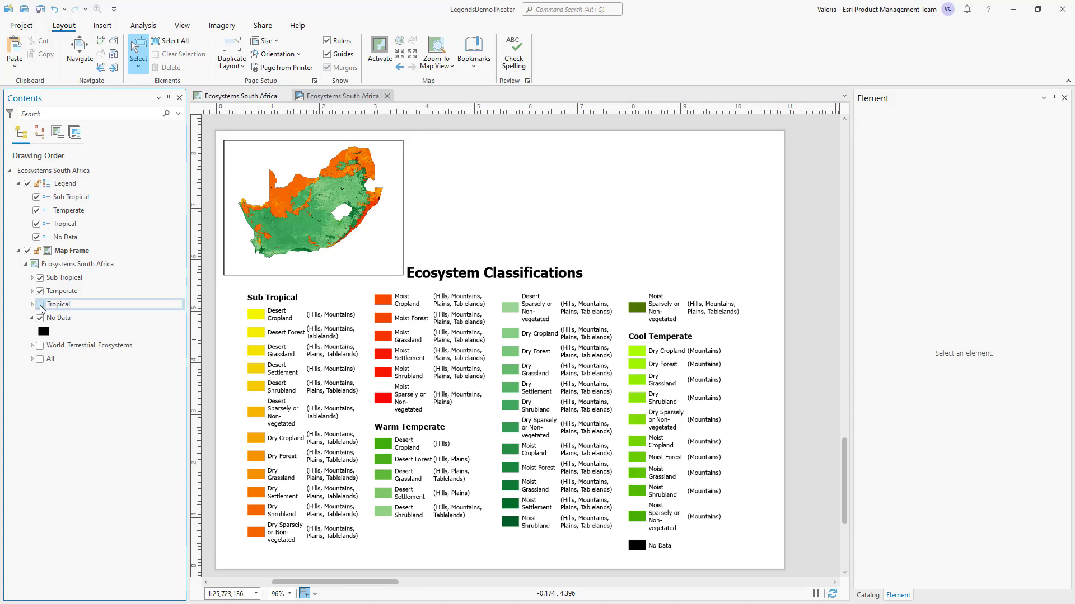
{"action": "left_click", "coordinate": [657, 391]}
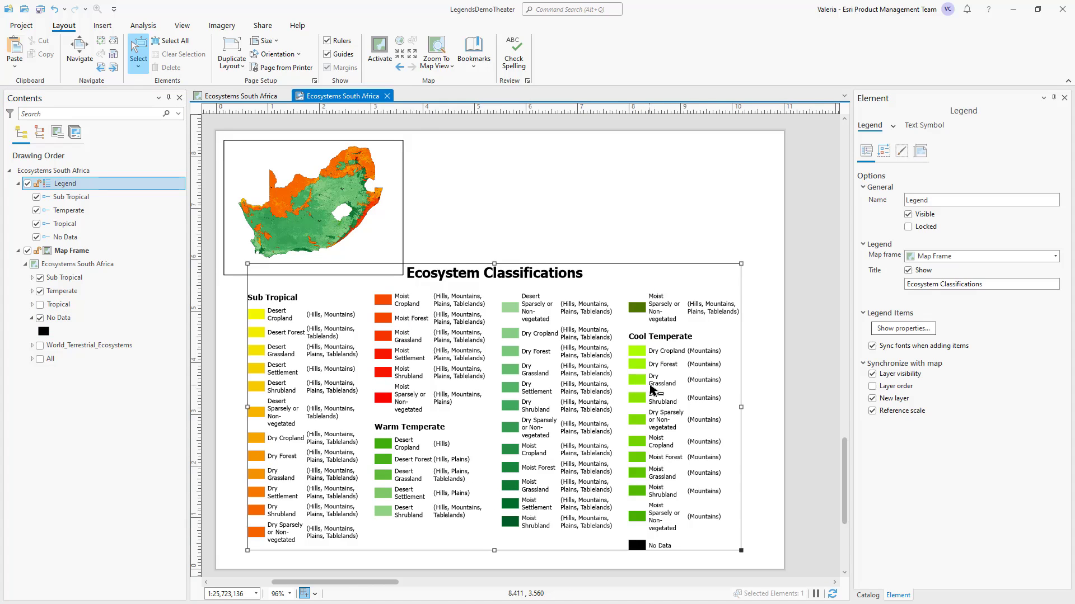
Turn off legend Layer visibility sync, turn on Layer order sync, and move Tropical to the group's top.
{"action": "left_click", "coordinate": [871, 374]}
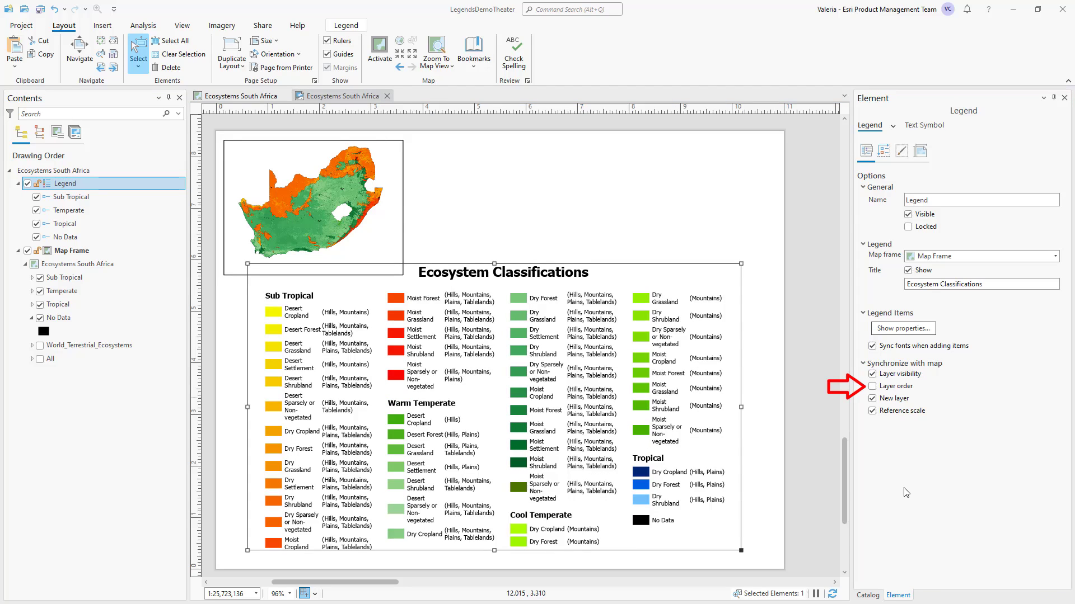
{"action": "left_click", "coordinate": [873, 387]}
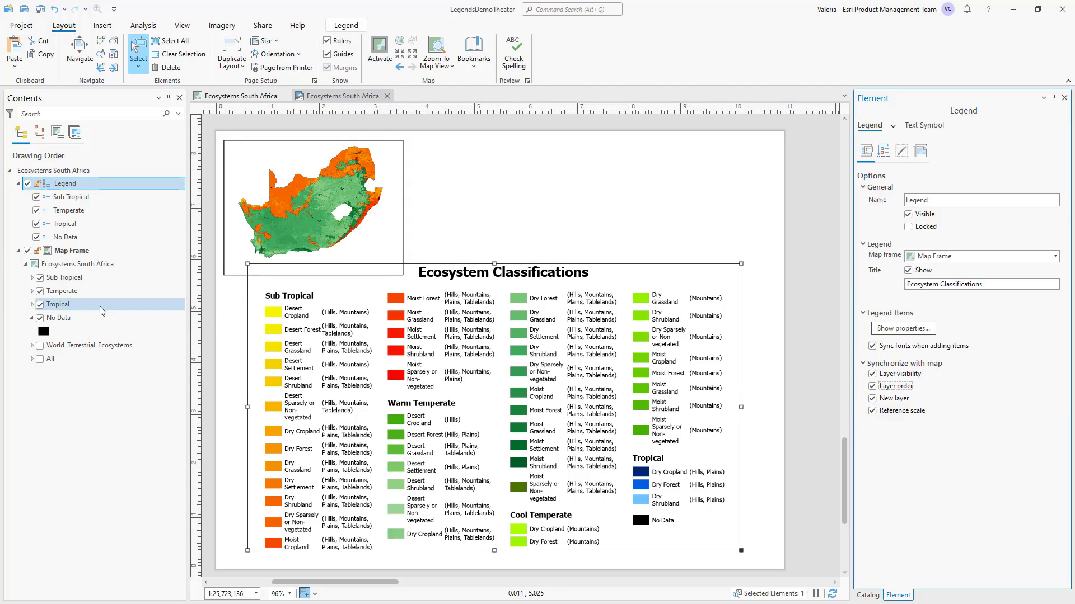
{"action": "left_click_drag", "start_coordinate": [99, 306], "coordinate": [101, 272]}
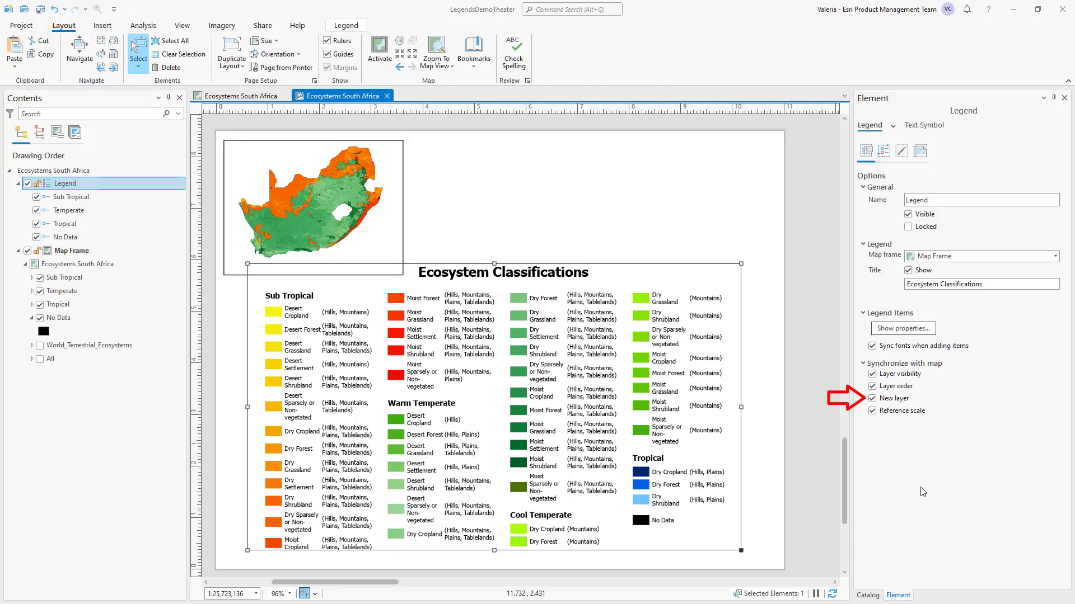
Add the Butterflies data from default3.gdb in the Catalog to the map frame.
{"action": "left_click", "coordinate": [868, 595]}
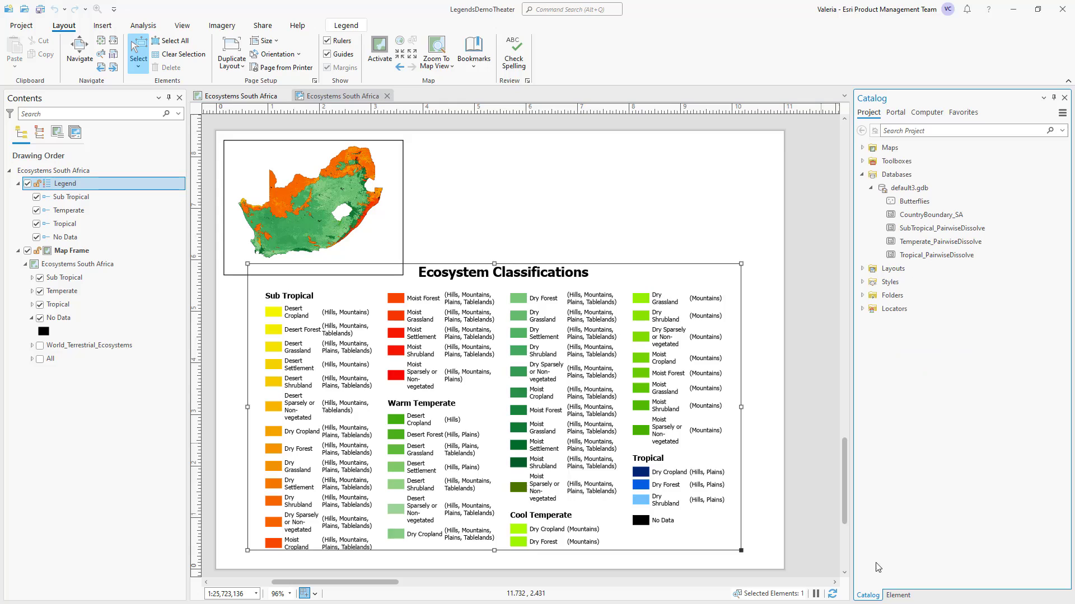
{"action": "mouse_move", "coordinate": [914, 202]}
{"action": "left_mouse_down"}
{"action": "mouse_move", "coordinate": [256, 267]}
{"action": "mouse_move", "coordinate": [84, 343]}
{"action": "left_mouse_up"}
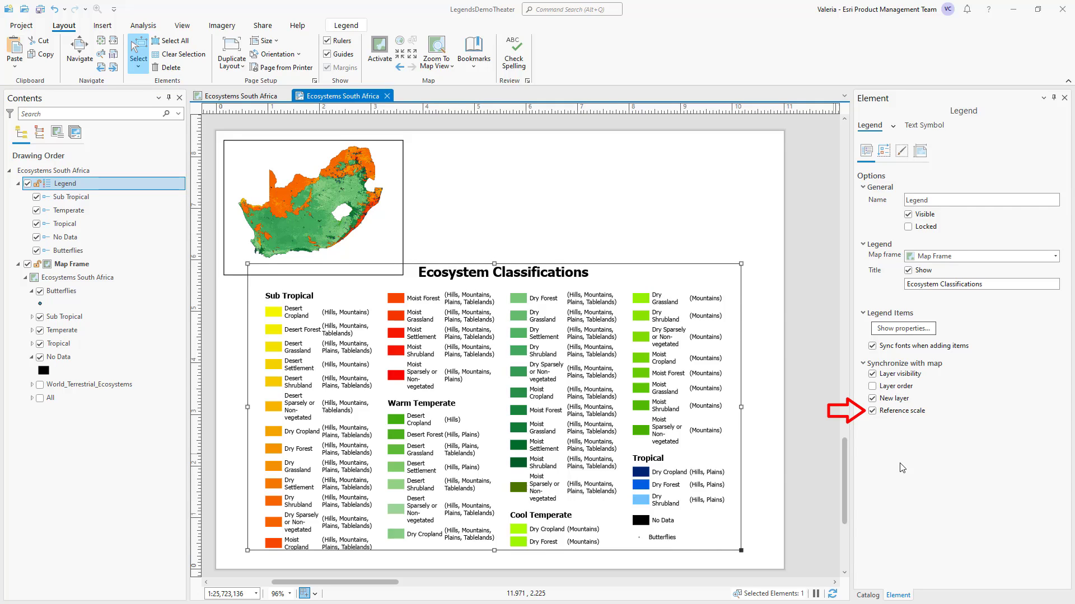
Turn off Reference scale in the legend's Synchronize with map options.
{"action": "left_click", "coordinate": [873, 412]}
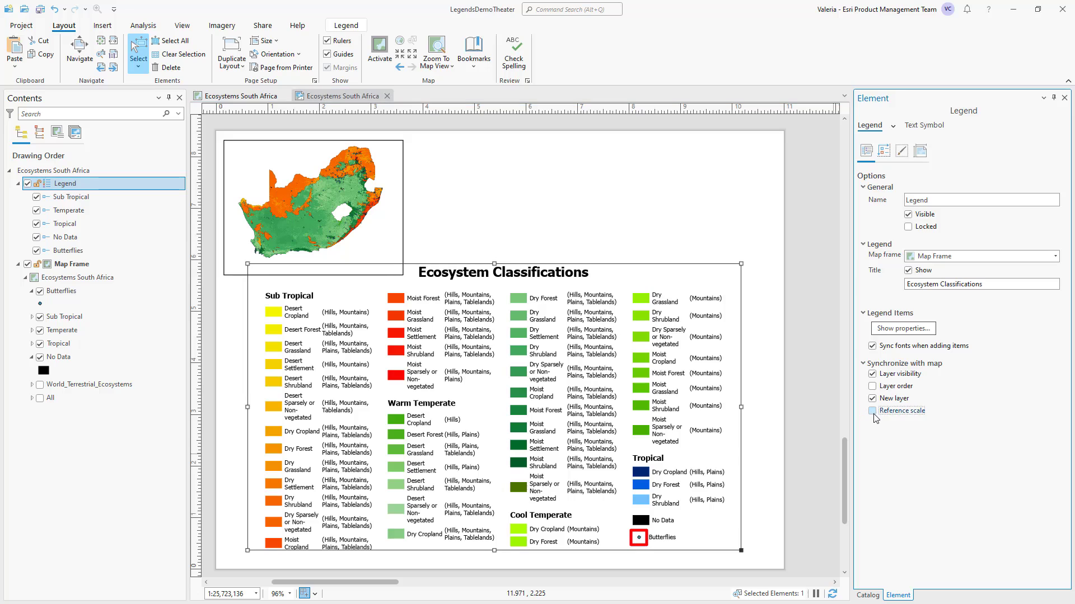